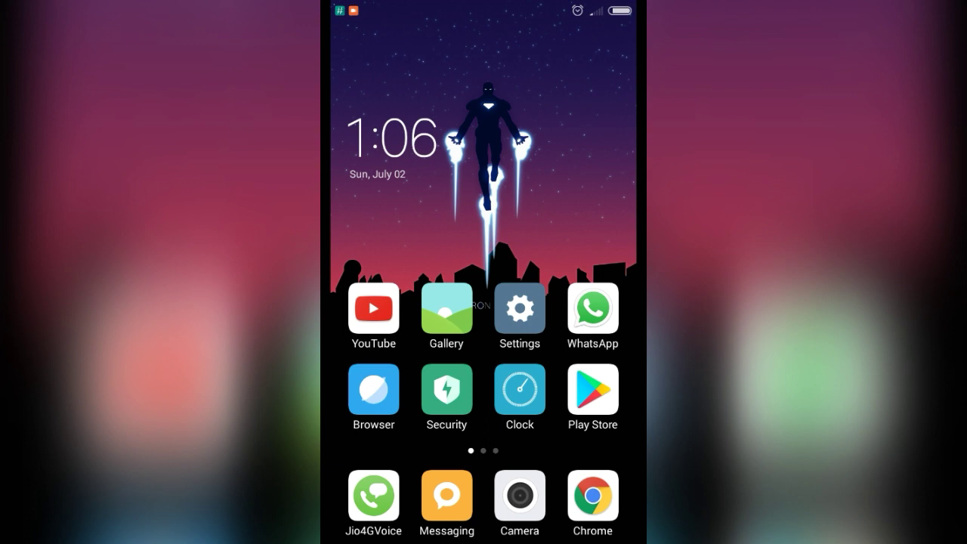
Step: Check the SuperSU update alert in the notification shade, then go to home page 2
{"action": "left_click_drag", "start_coordinate": [445, 6], "coordinate": [446, 227]}
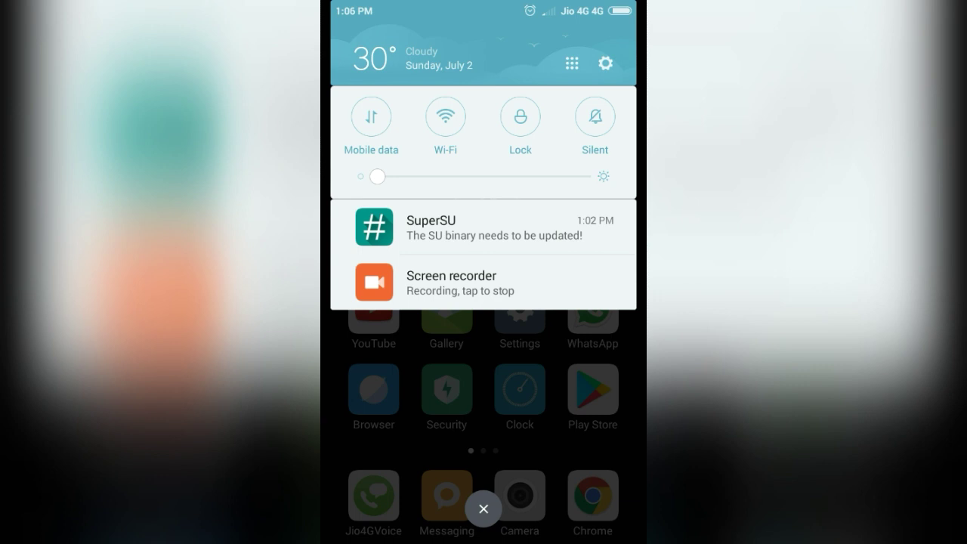
{"action": "left_click_drag", "start_coordinate": [587, 434], "coordinate": [632, 302]}
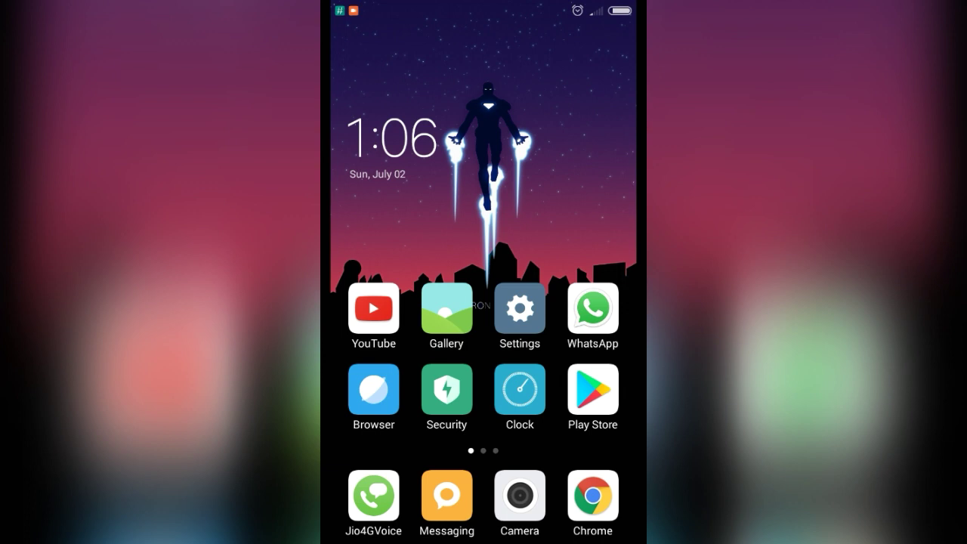
{"action": "left_click_drag", "start_coordinate": [596, 248], "coordinate": [499, 241]}
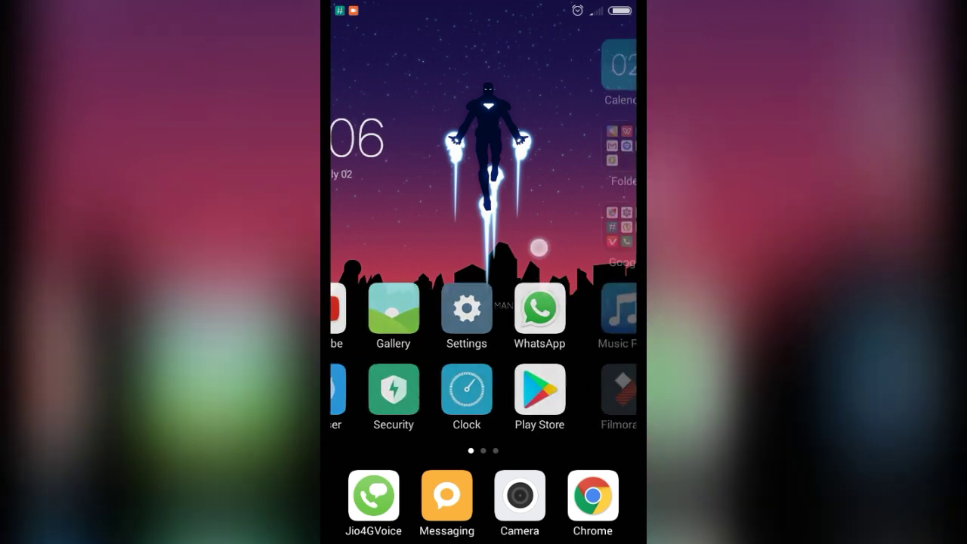
Step: In File Manager's Storage view, browse into the internal storage Download folder
{"action": "left_click", "coordinate": [443, 88]}
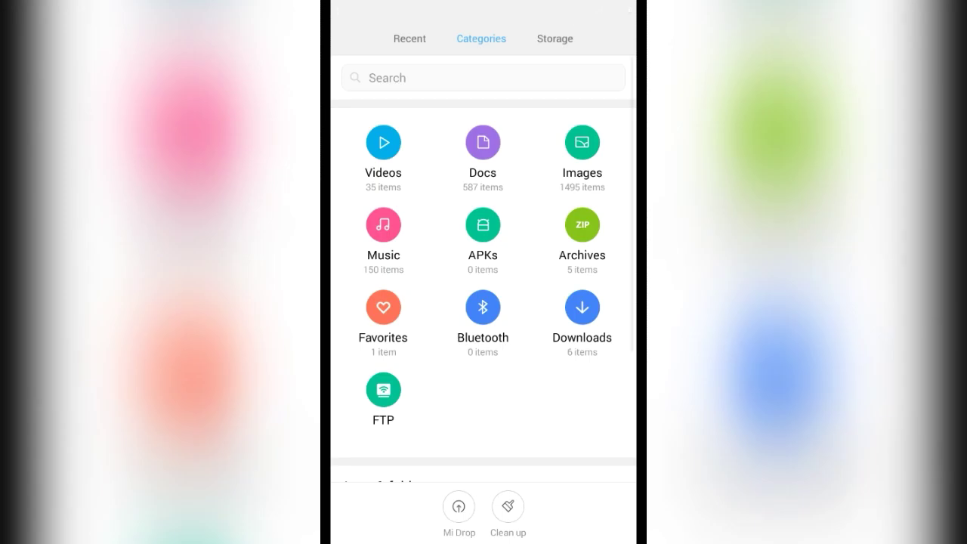
{"action": "left_click_drag", "start_coordinate": [574, 302], "coordinate": [393, 302]}
{"action": "left_click_drag", "start_coordinate": [495, 392], "coordinate": [501, 262]}
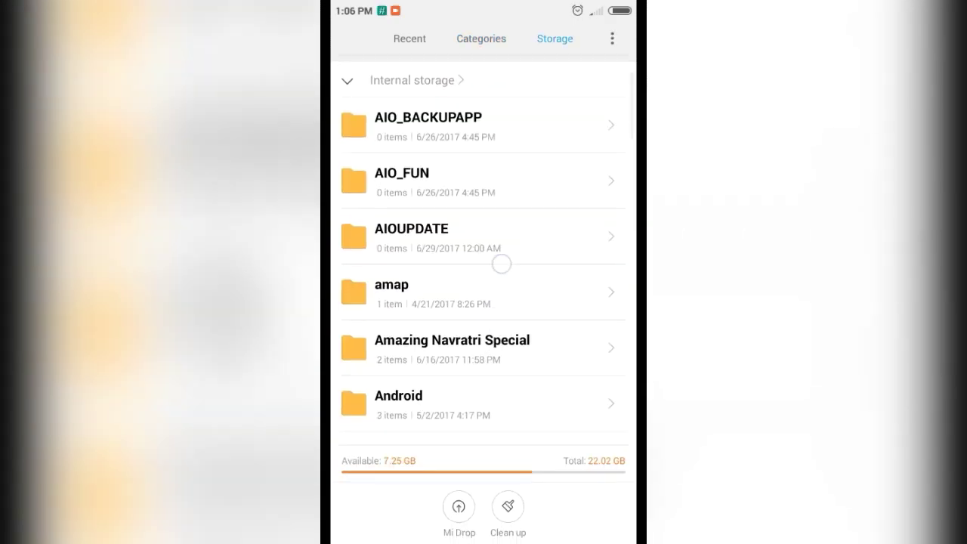
{"action": "left_click_drag", "start_coordinate": [507, 360], "coordinate": [526, 192]}
{"action": "left_click_drag", "start_coordinate": [495, 263], "coordinate": [495, 151]}
{"action": "left_click_drag", "start_coordinate": [510, 378], "coordinate": [514, 201]}
{"action": "left_click", "coordinate": [484, 276]}
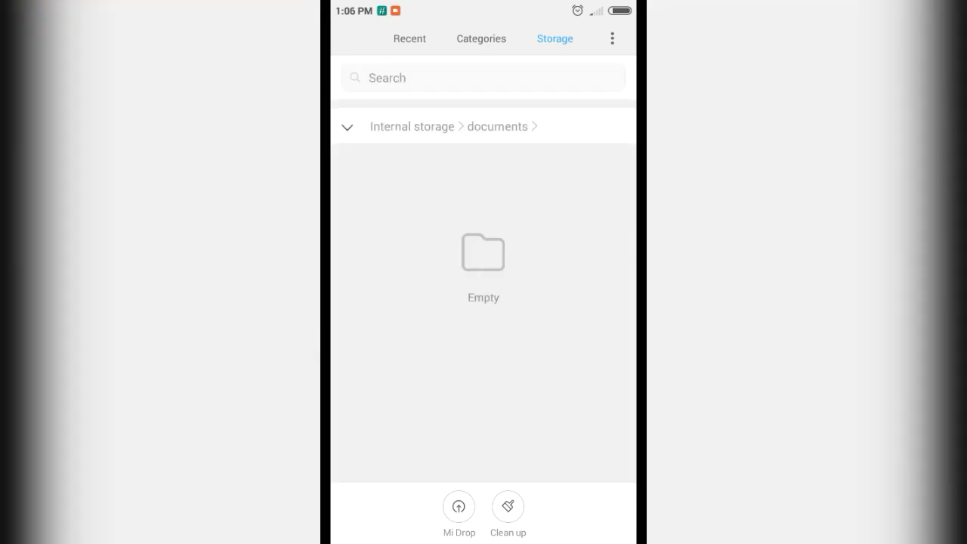
{"action": "left_click", "coordinate": [478, 324]}
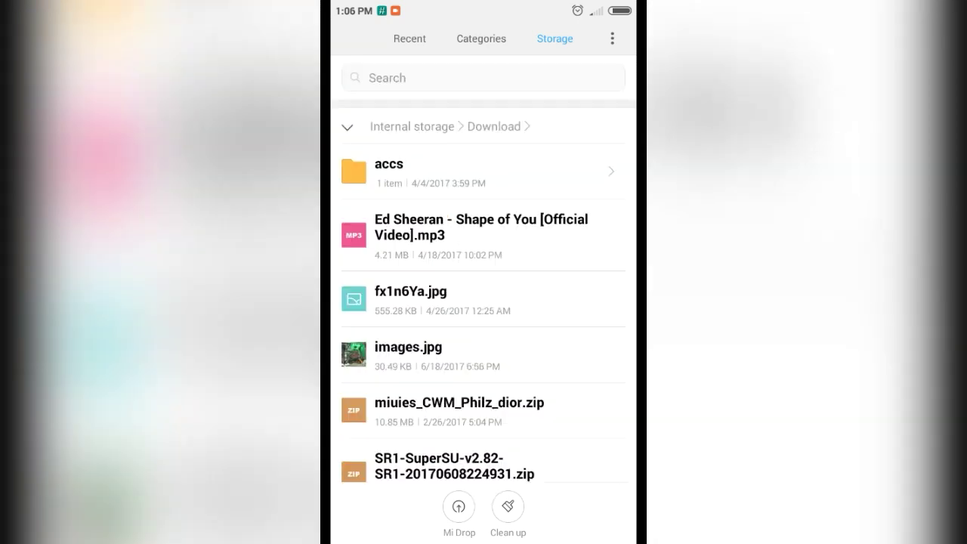
{"action": "left_click_drag", "start_coordinate": [509, 399], "coordinate": [509, 231]}
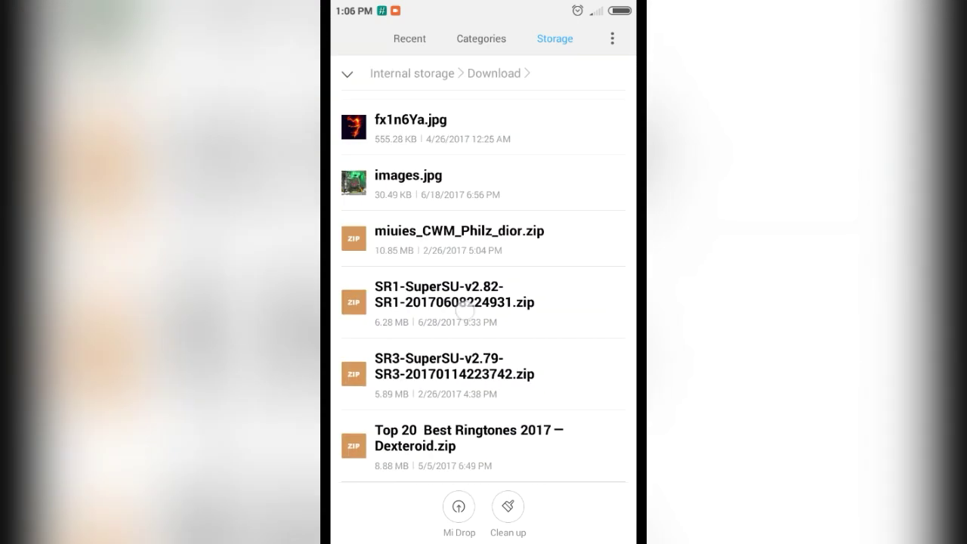
Step: Highlight the SR1-SuperSU zip in Download, then switch to the Categories overview
{"action": "mouse_move", "coordinate": [502, 268]}
{"action": "left_mouse_down"}
{"action": "mouse_move", "coordinate": [455, 313]}
{"action": "mouse_move", "coordinate": [559, 262]}
{"action": "left_mouse_up"}
{"action": "left_click_drag", "start_coordinate": [446, 240], "coordinate": [447, 252]}
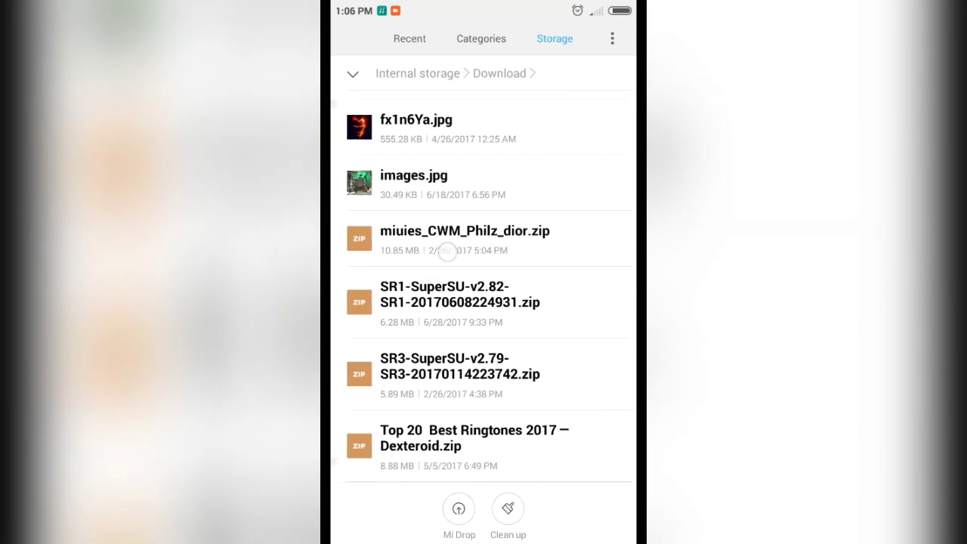
{"action": "left_click_drag", "start_coordinate": [447, 251], "coordinate": [421, 230]}
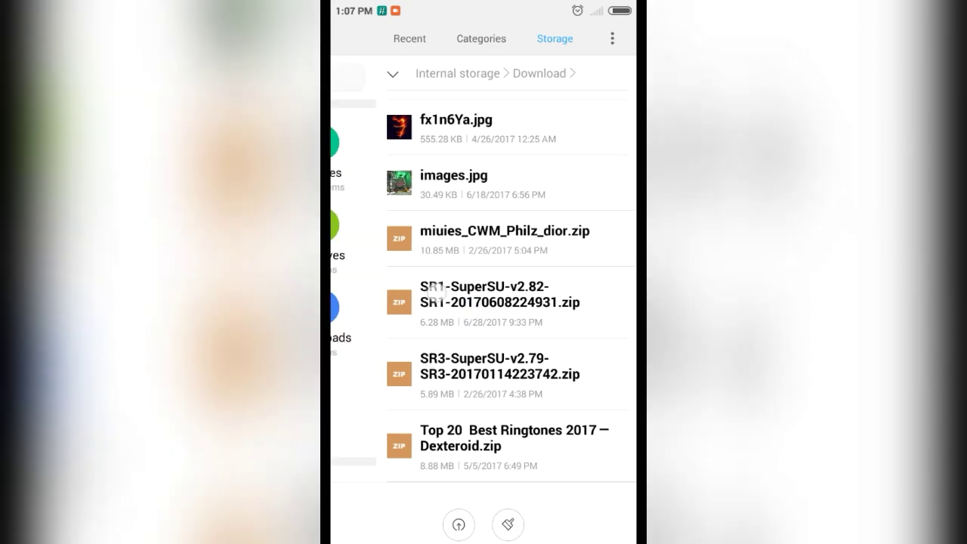
{"action": "left_click_drag", "start_coordinate": [379, 375], "coordinate": [405, 294]}
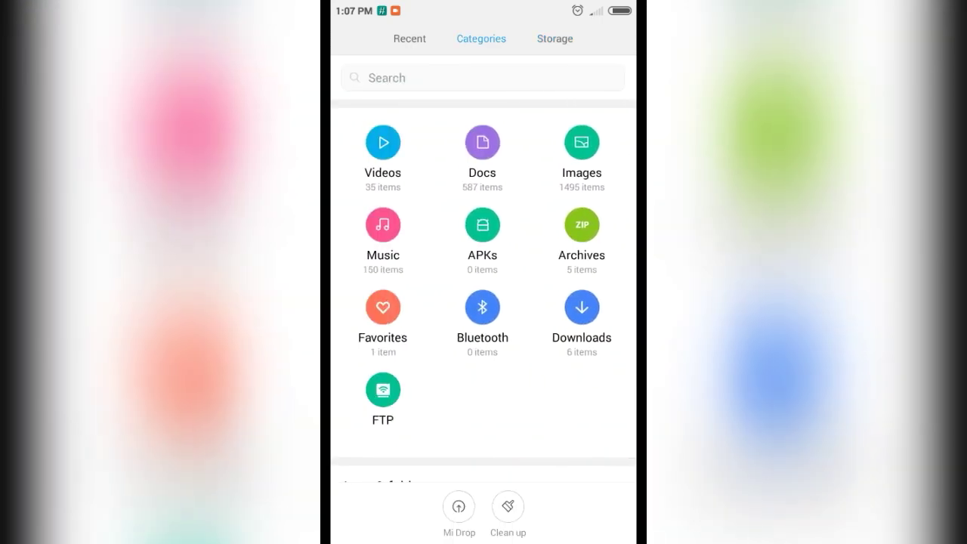
Step: Launch Updater from the Tools folder and choose Reboot to Recovery mode from its menu
{"action": "key", "text": "Home"}
{"action": "left_click", "coordinate": [593, 144]}
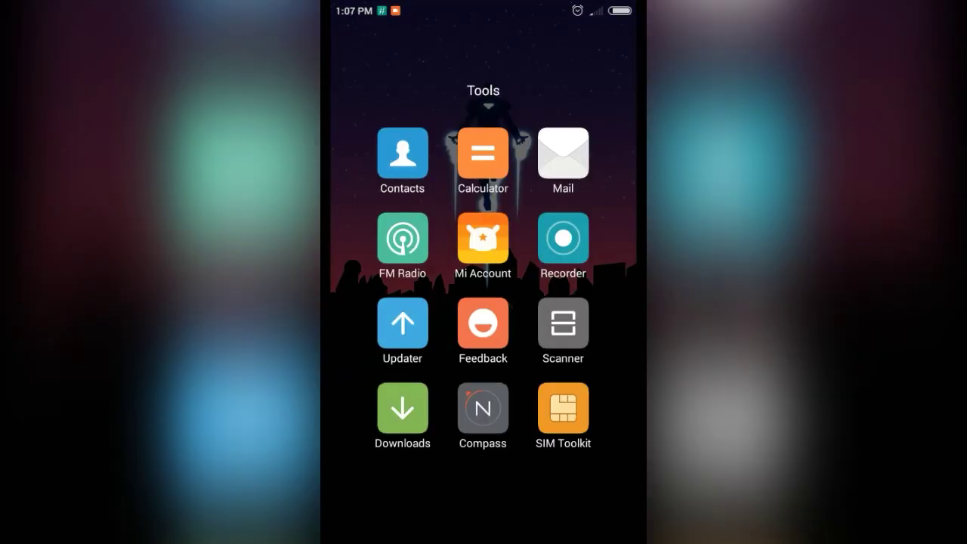
{"action": "left_click", "coordinate": [401, 340]}
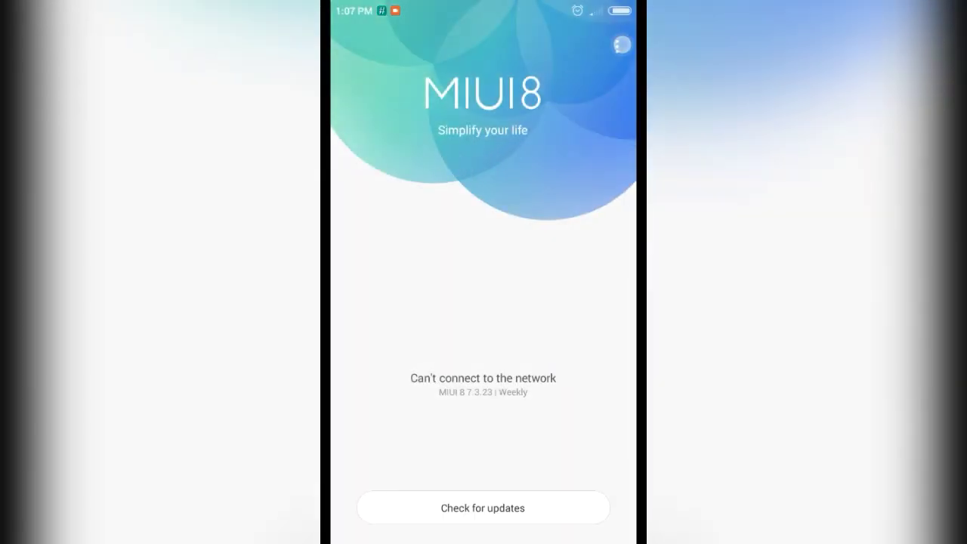
{"action": "left_click", "coordinate": [622, 46]}
{"action": "left_click", "coordinate": [612, 37]}
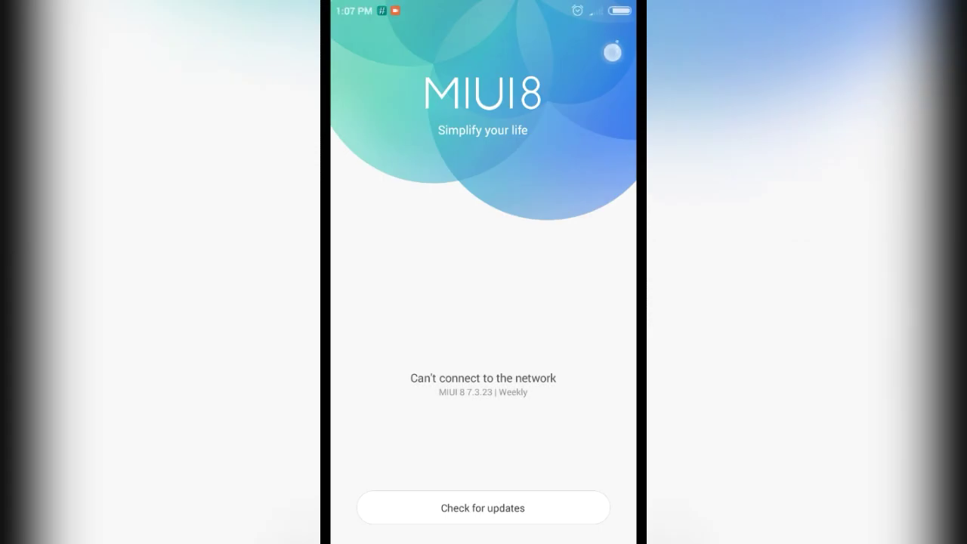
{"action": "left_click", "coordinate": [611, 52]}
{"action": "left_click", "coordinate": [496, 220]}
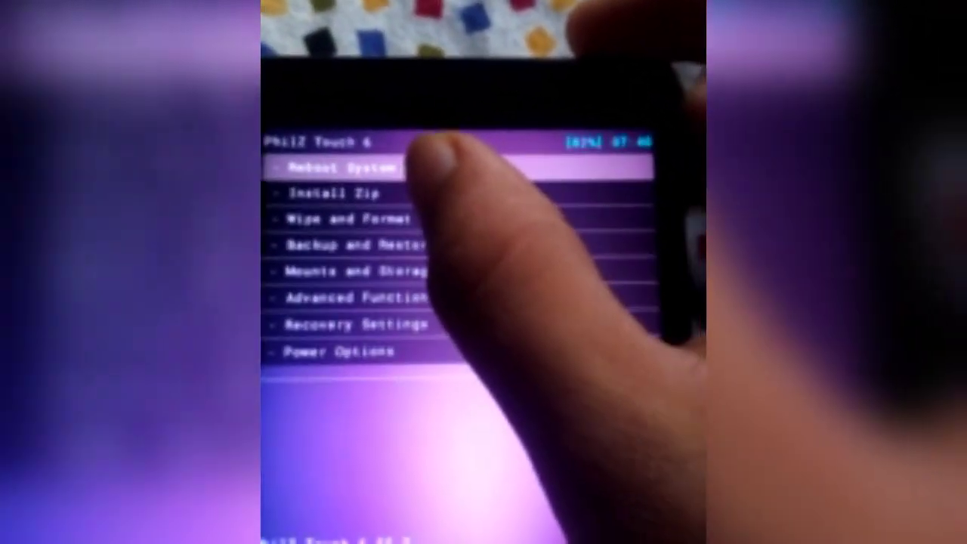
Step: Use PhilZ Install Zip to flash SR1-SuperSU-v2.82-SR1 from /sdcard/Download
{"action": "key", "text": "Down"}
{"action": "left_click", "coordinate": [460, 210]}
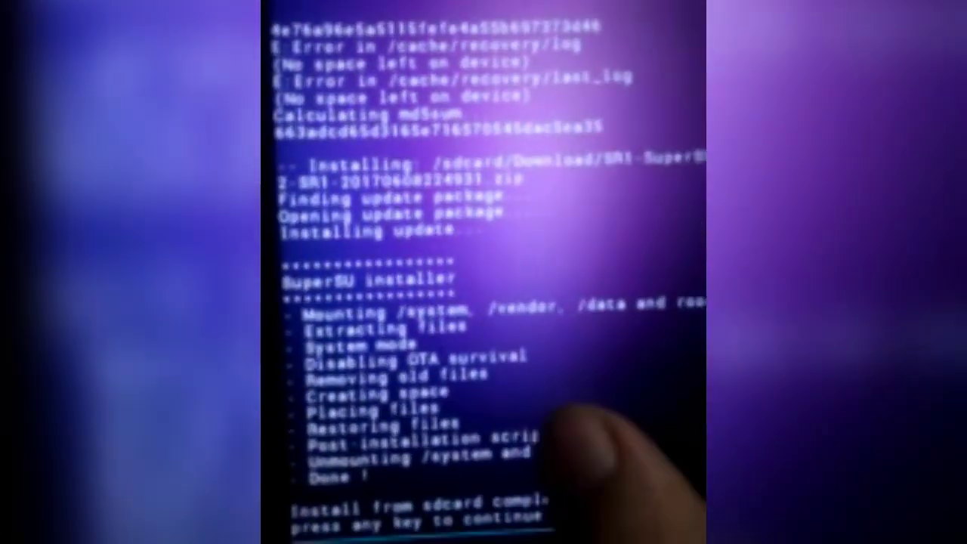
Step: Dismiss the finished install log and reboot the system back into Android
{"action": "key", "text": "Return"}
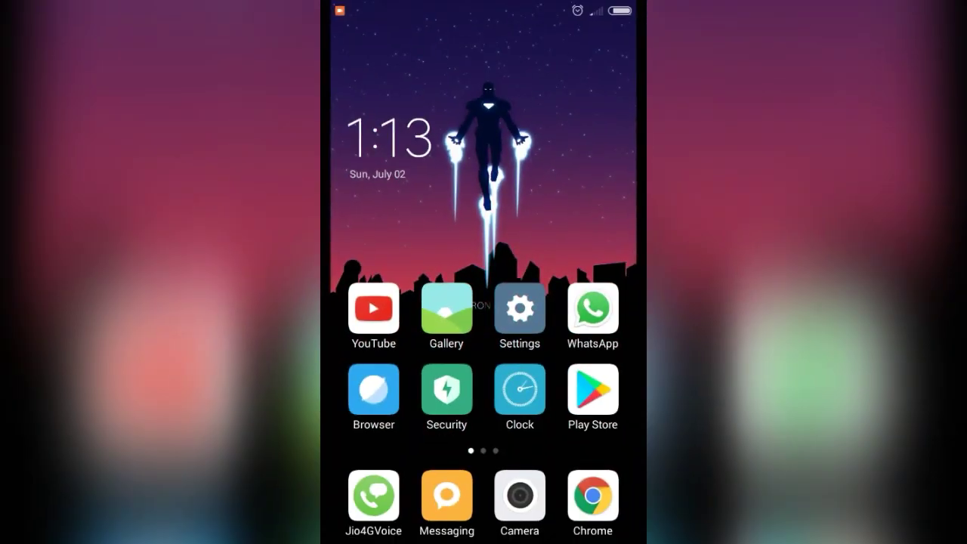
Step: Confirm the SuperSU update notice is gone, then open the Google folder on home page 2
{"action": "left_click_drag", "start_coordinate": [546, 315], "coordinate": [425, 336]}
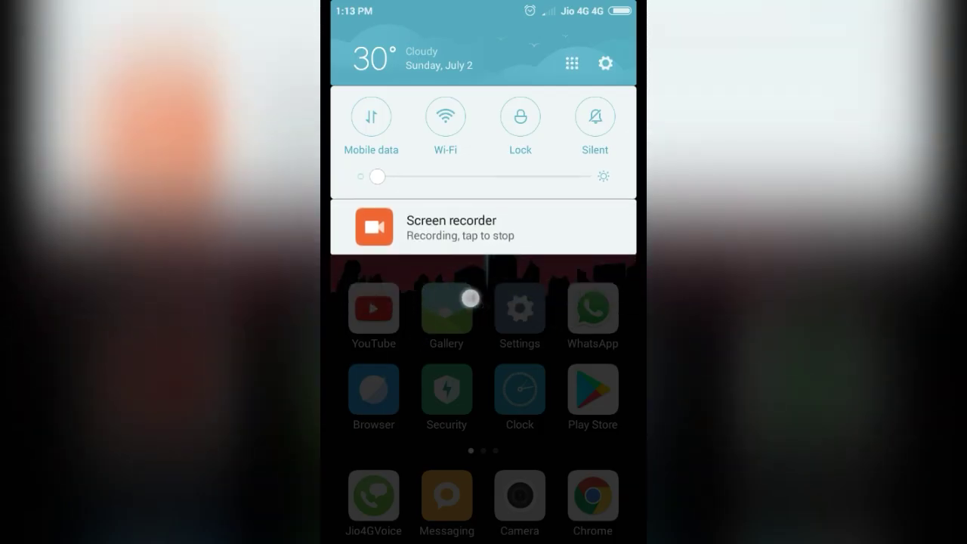
{"action": "left_click", "coordinate": [503, 432]}
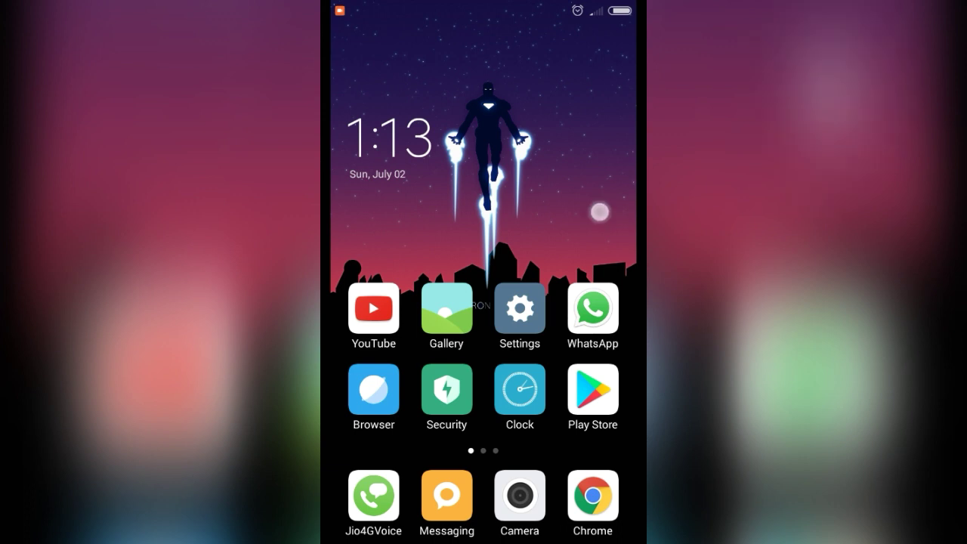
{"action": "left_click_drag", "start_coordinate": [600, 211], "coordinate": [408, 215]}
{"action": "left_click", "coordinate": [374, 230]}
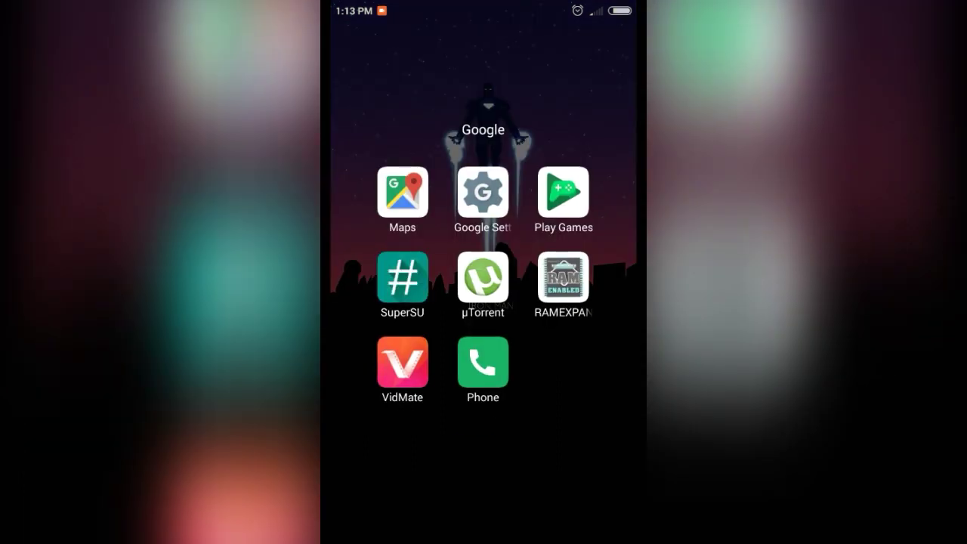
Step: Verify SuperSU Settings shows v2.82-SR1, then close SuperSU and the folder, returning to page 1
{"action": "left_click", "coordinate": [402, 277]}
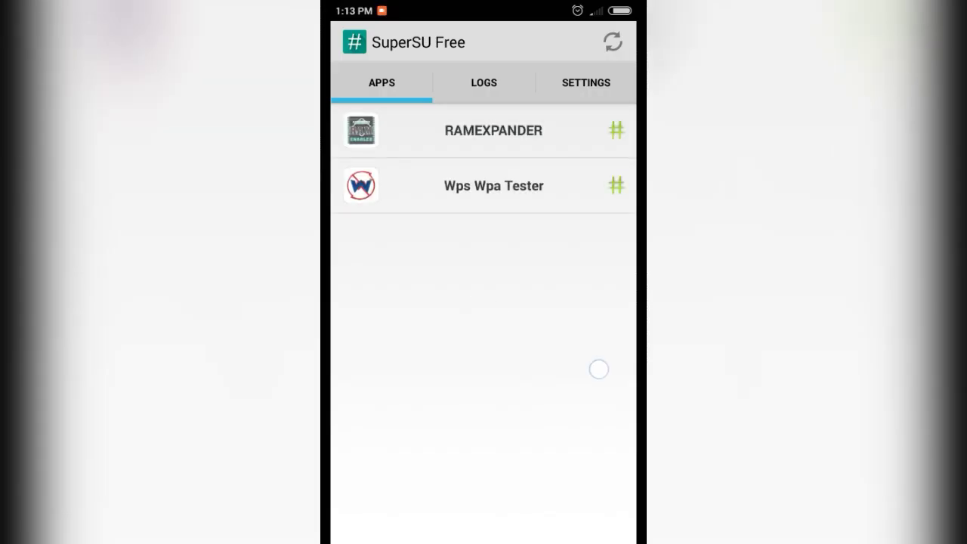
{"action": "left_click_drag", "start_coordinate": [571, 389], "coordinate": [377, 425]}
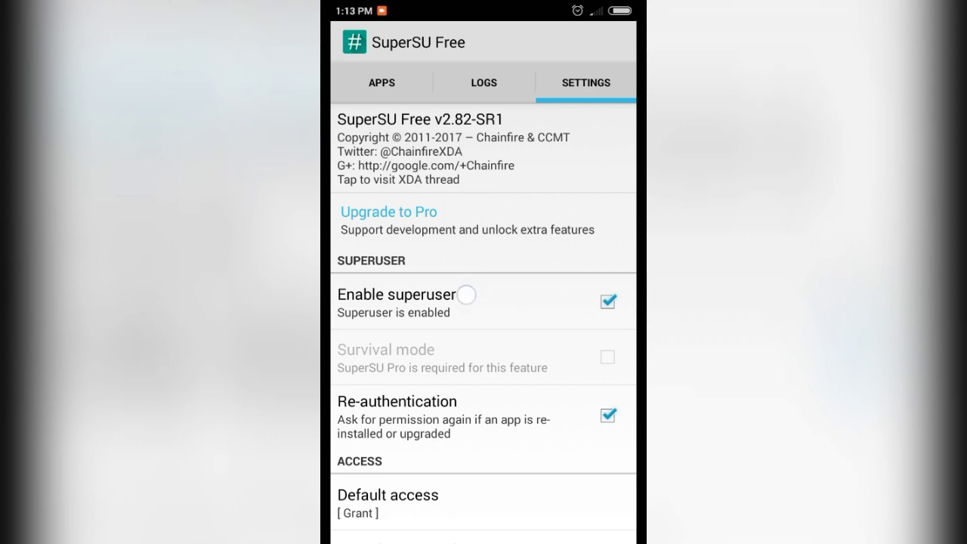
{"action": "left_click_drag", "start_coordinate": [463, 289], "coordinate": [604, 317]}
{"action": "left_click_drag", "start_coordinate": [565, 391], "coordinate": [634, 393]}
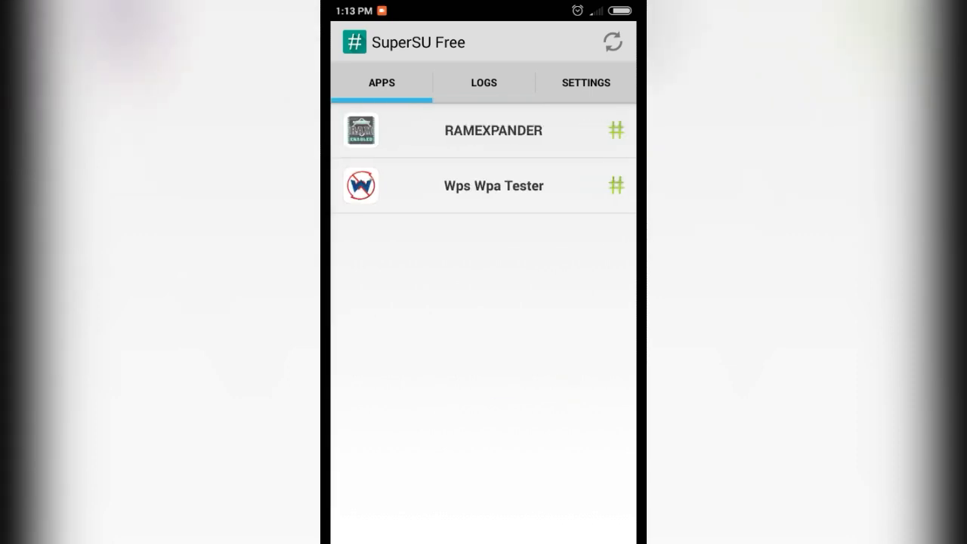
{"action": "left_click", "coordinate": [484, 491]}
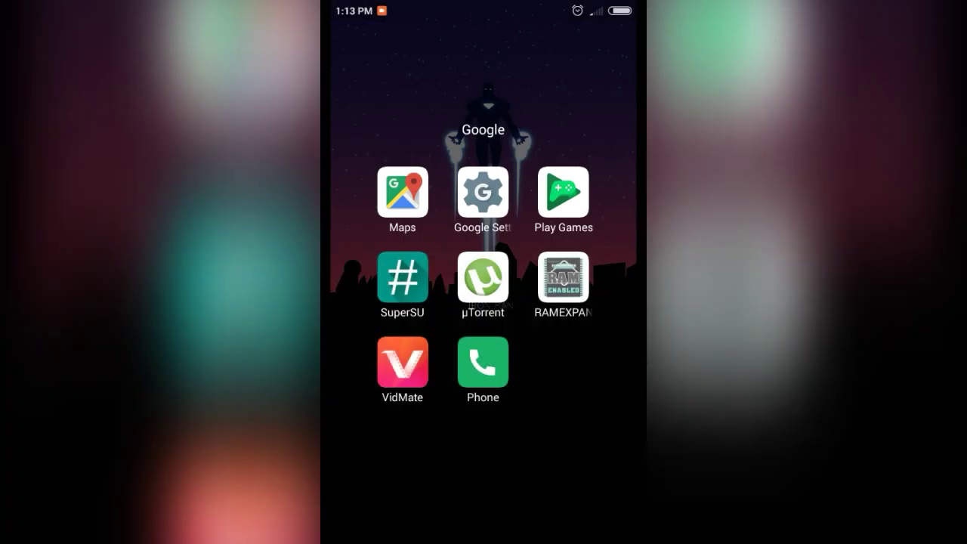
{"action": "left_click", "coordinate": [589, 407]}
{"action": "left_click_drag", "start_coordinate": [471, 410], "coordinate": [604, 408]}
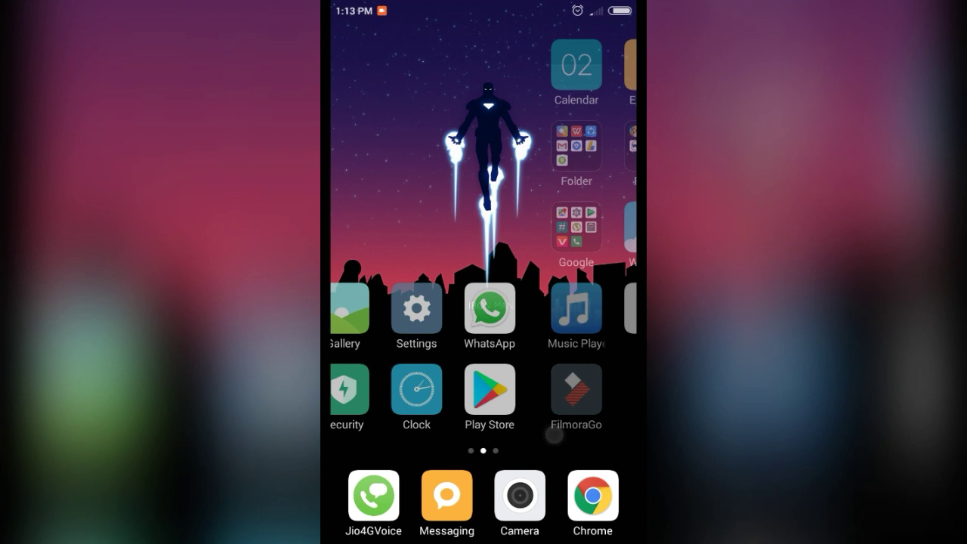